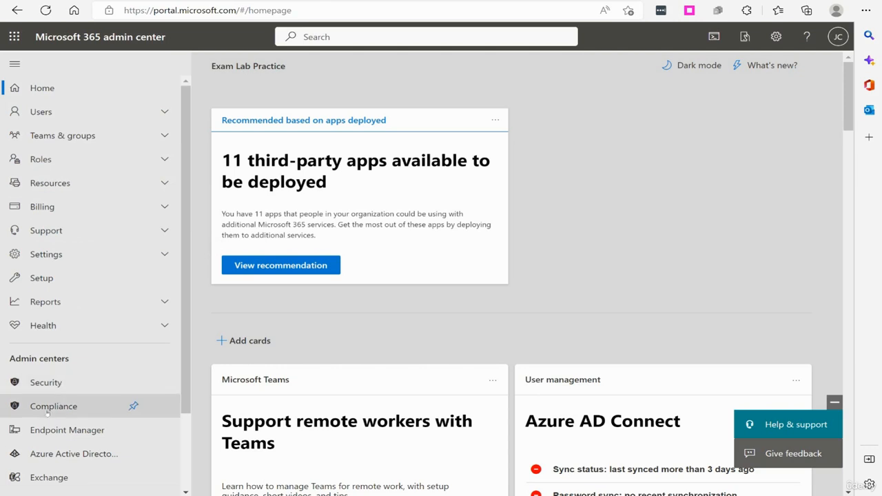
Open the compliance portal from the admin center and go to its Data loss prevention solution
left_click(49, 408)
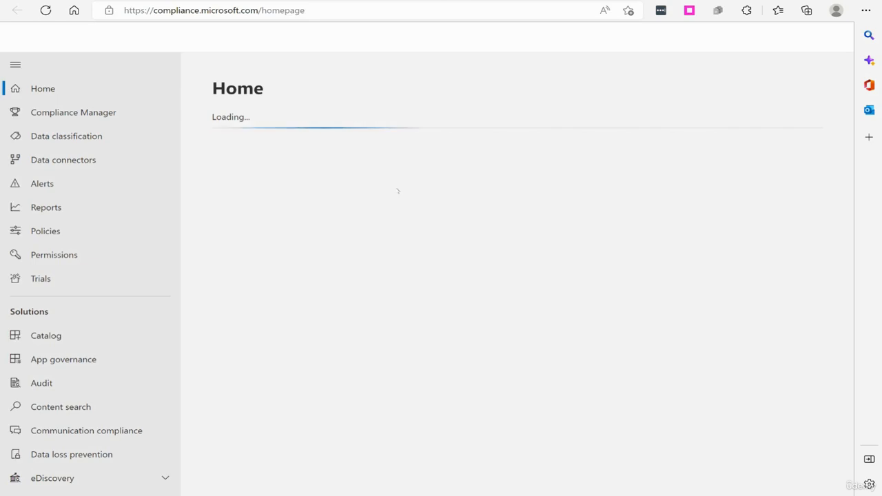
scroll(69, 172, "down", 2)
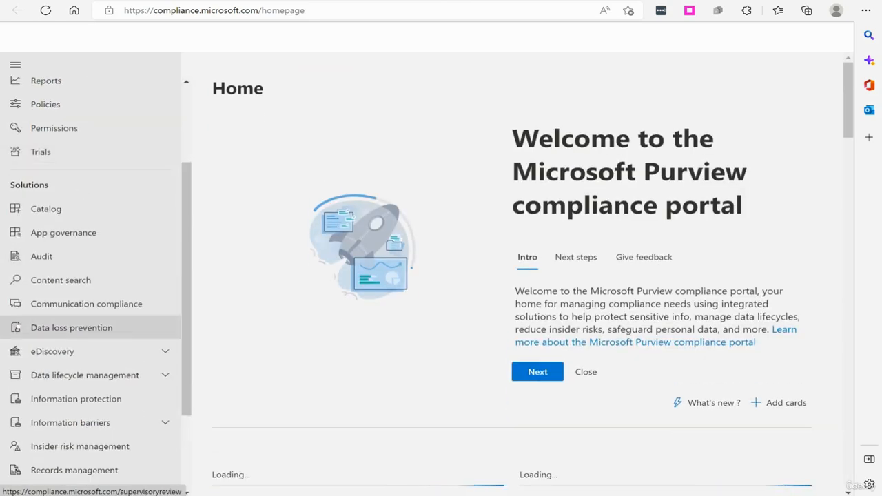
left_click(91, 331)
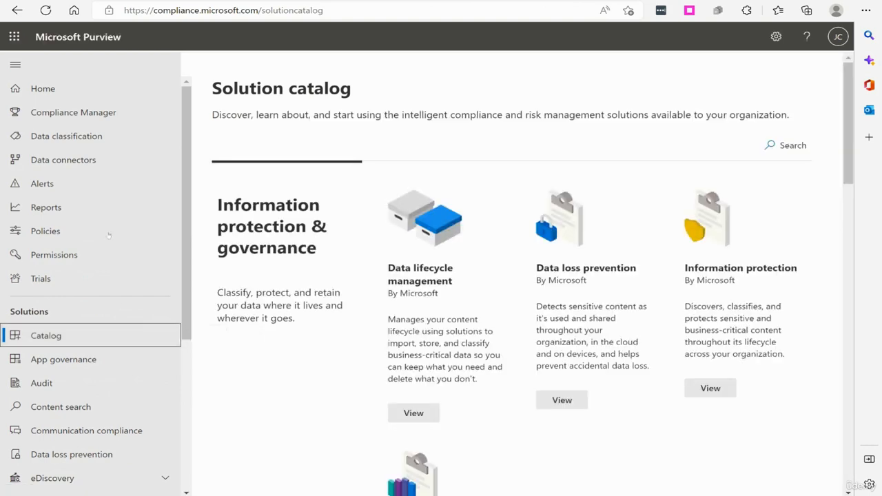
scroll(108, 235, "down", 3)
left_click(108, 264)
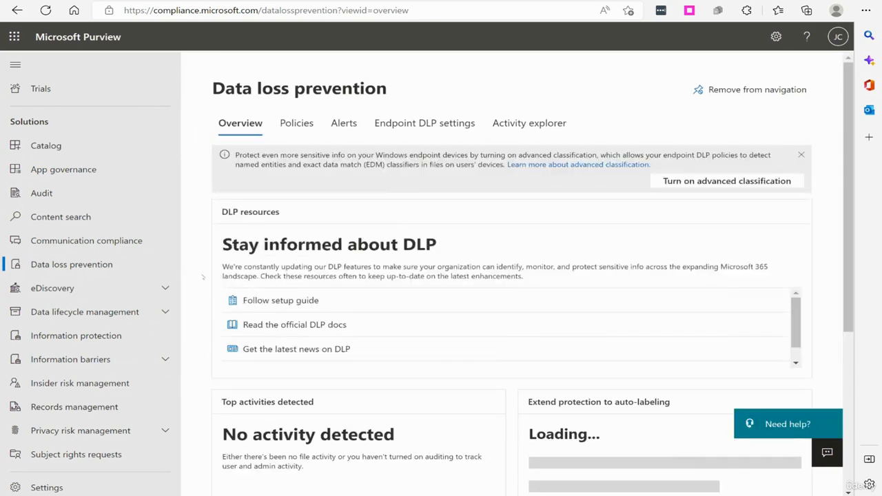
scroll(90, 228, "up", 3)
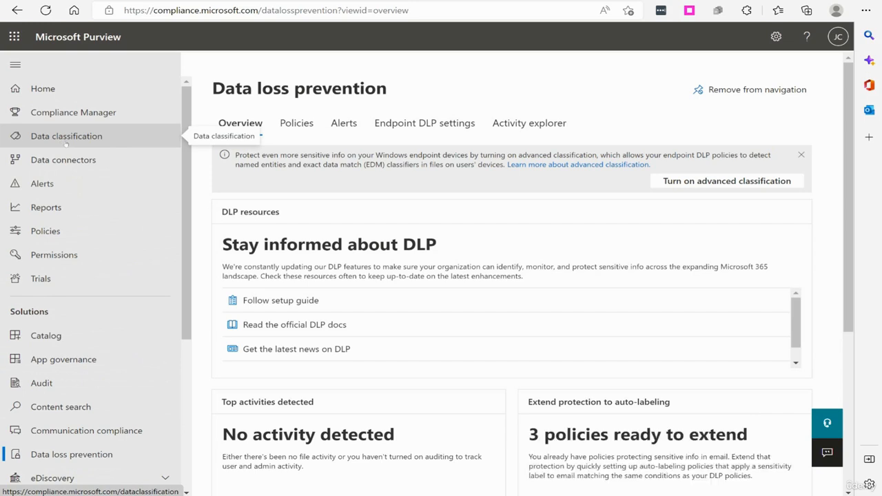
scroll(66, 143, "down", 3)
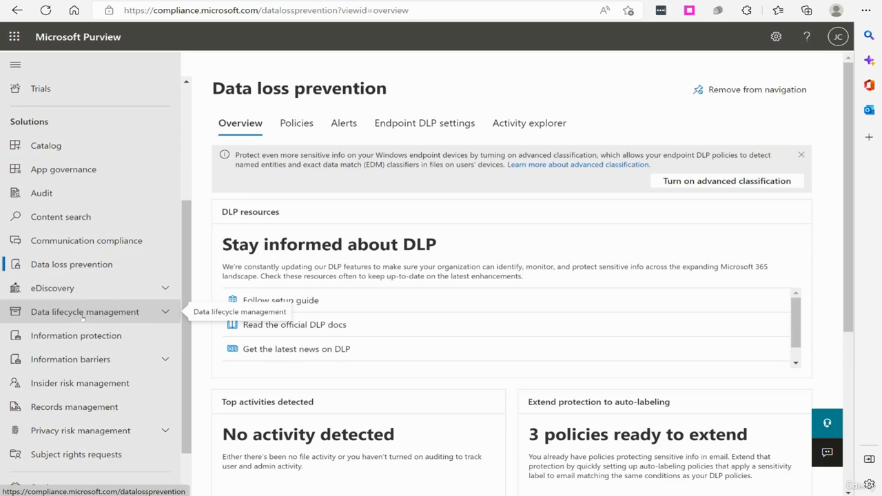
left_click(103, 317)
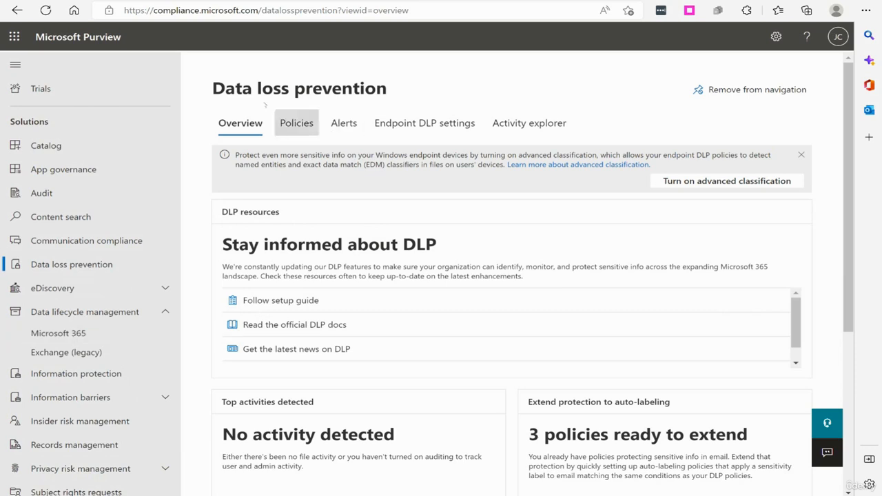
Start a new data loss prevention policy from the U.S. Patriot Act Enhanced template in the Privacy category
left_click(303, 125)
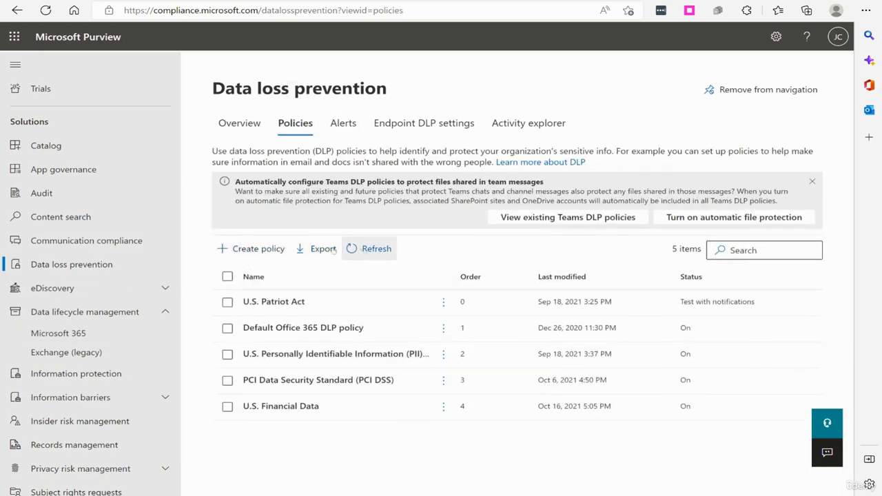
left_click(246, 249)
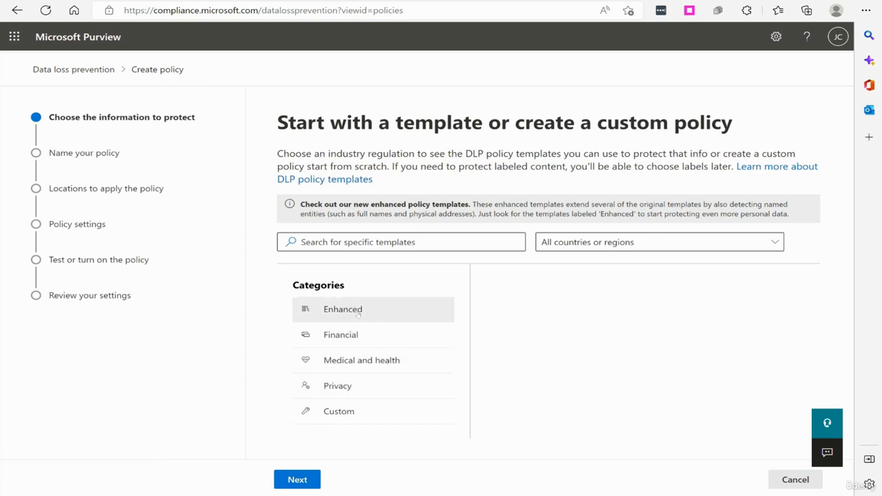
left_click(333, 310)
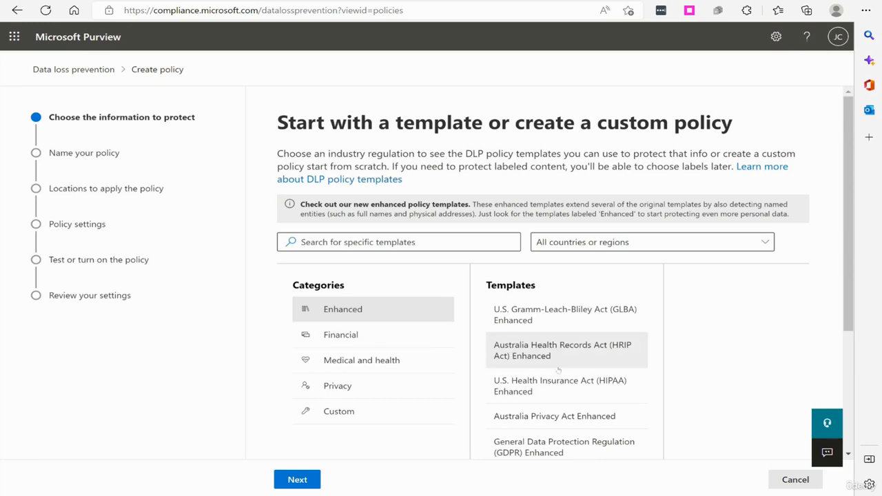
left_click(339, 331)
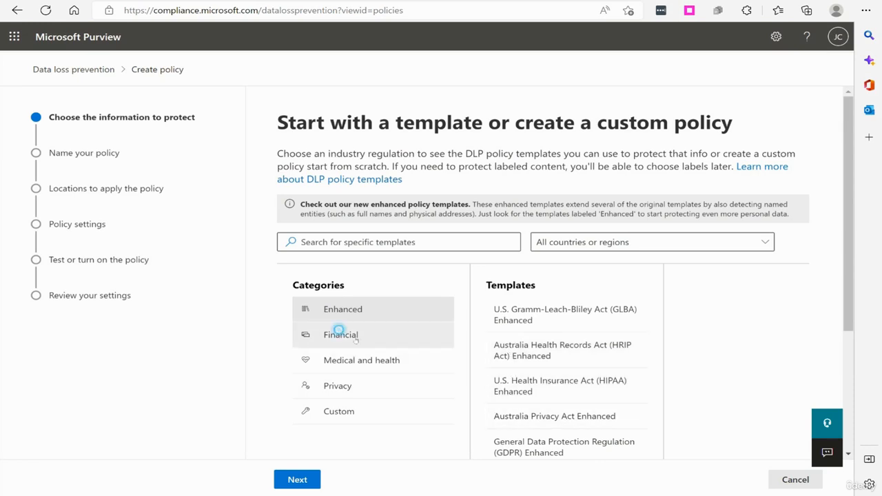
left_click(350, 363)
left_click(350, 387)
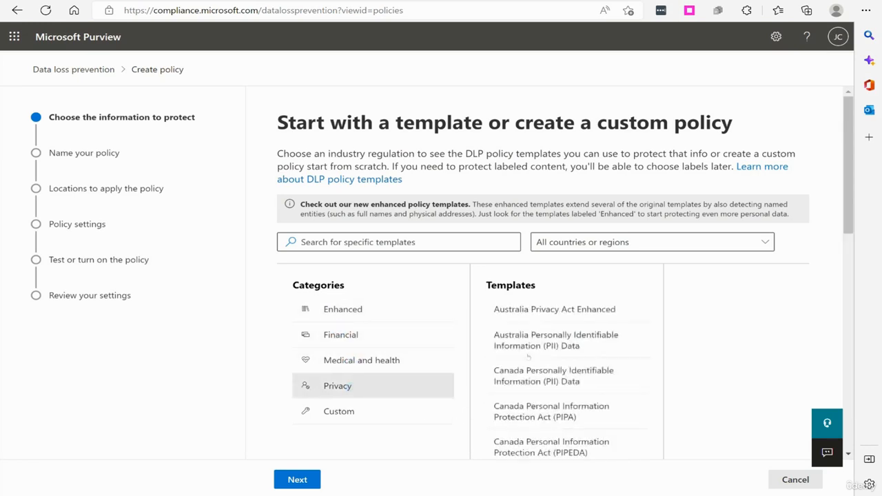
left_click(357, 412)
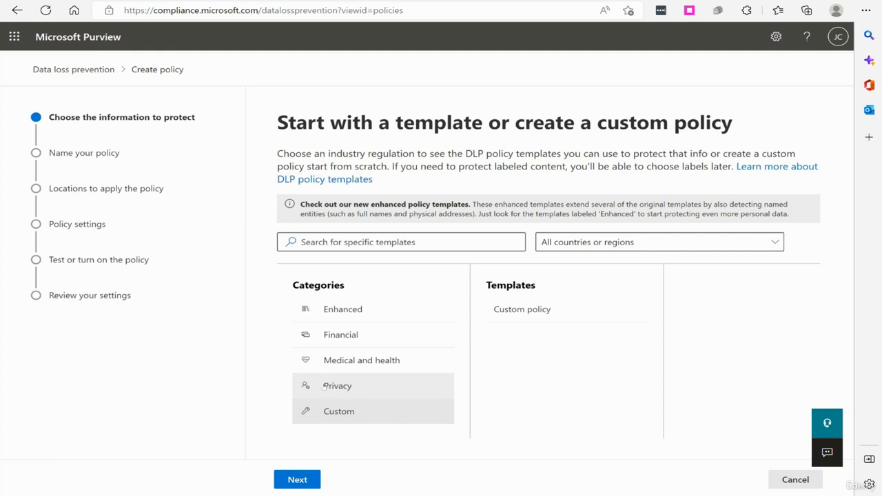
left_click(348, 386)
scroll(598, 355, "down", 3)
scroll(598, 355, "down", 5)
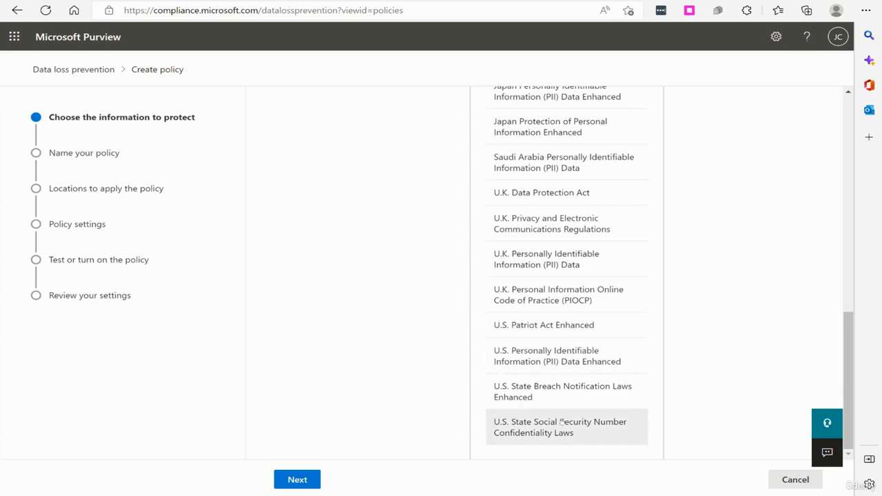
left_click(548, 327)
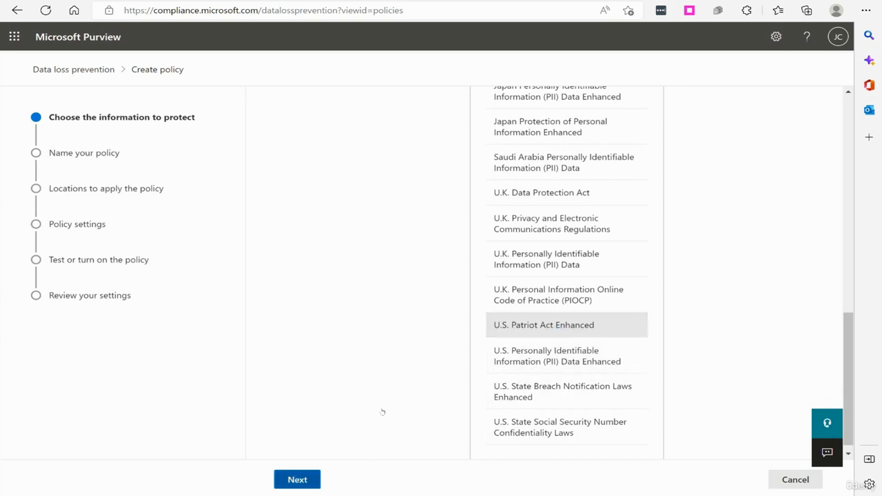
left_click(297, 481)
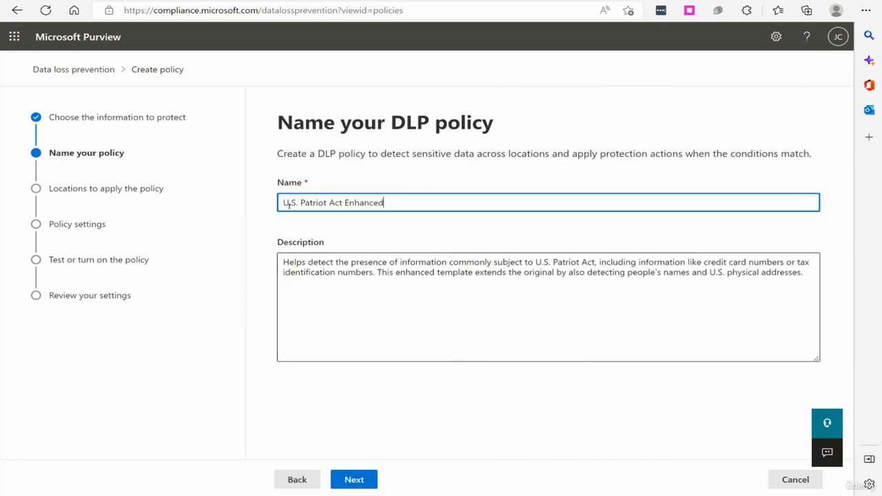
Append "for Exam Lab Practice" to the policy name and continue to the policy locations
type("for Exam Lab Practice")
left_click(358, 478)
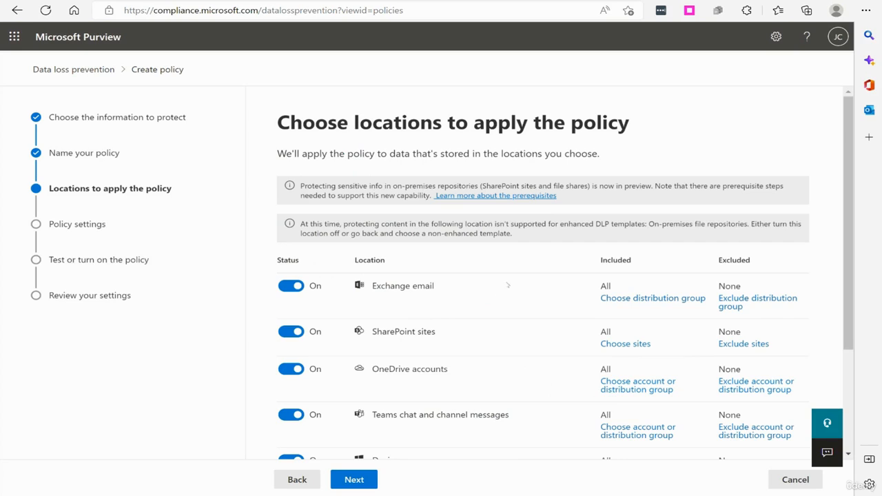
Limit the policy to Teams chat and channel messages by turning off every other enabled location, then continue to the policy settings
scroll(328, 286, "down", 5)
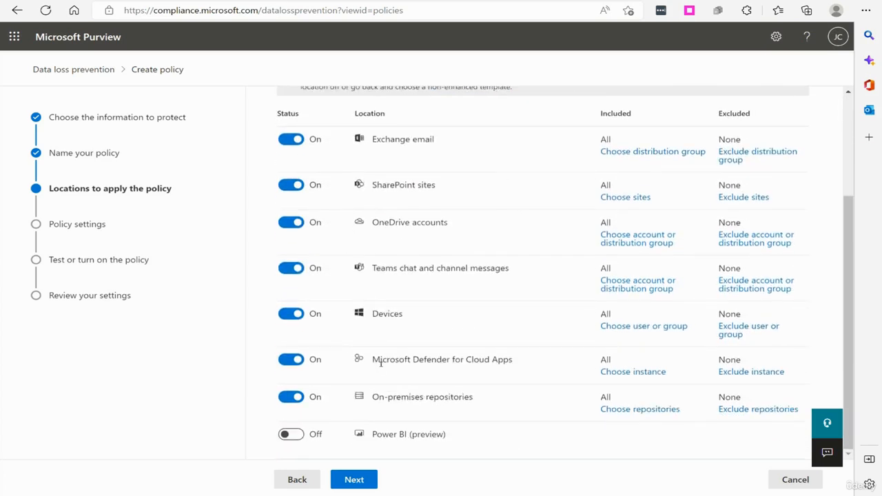
scroll(380, 364, "up", 2)
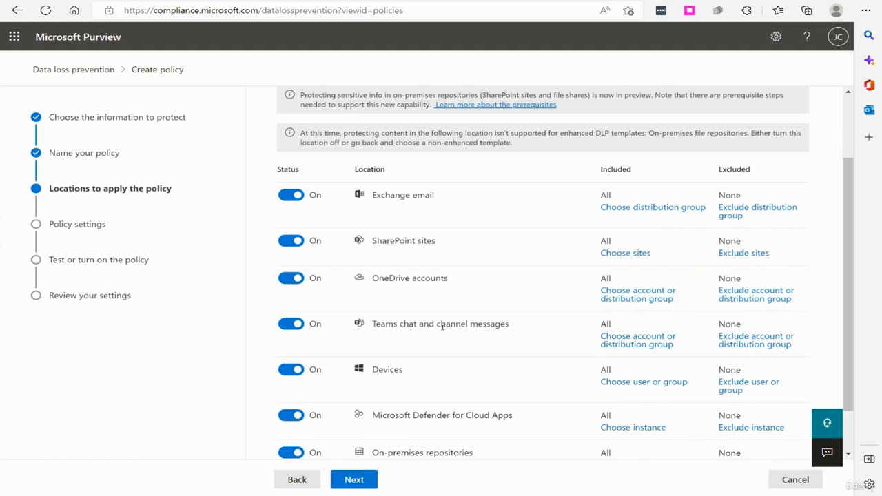
scroll(390, 331, "down", 2)
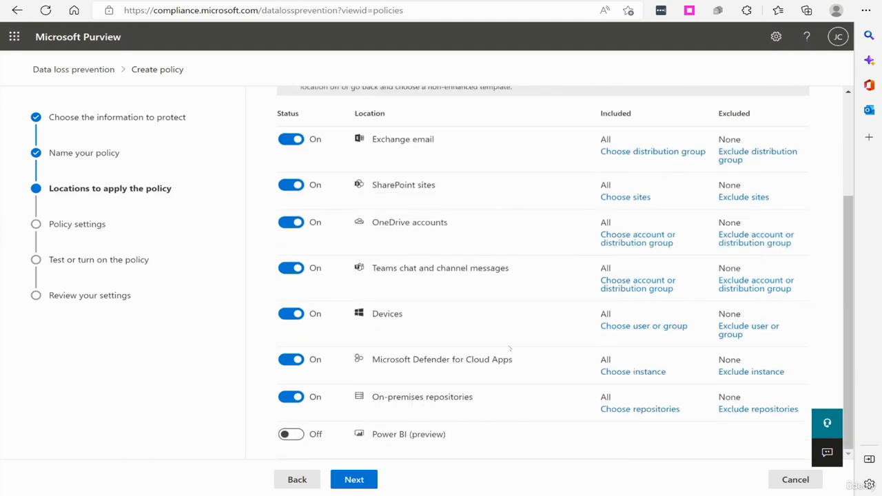
scroll(511, 338, "up", 5)
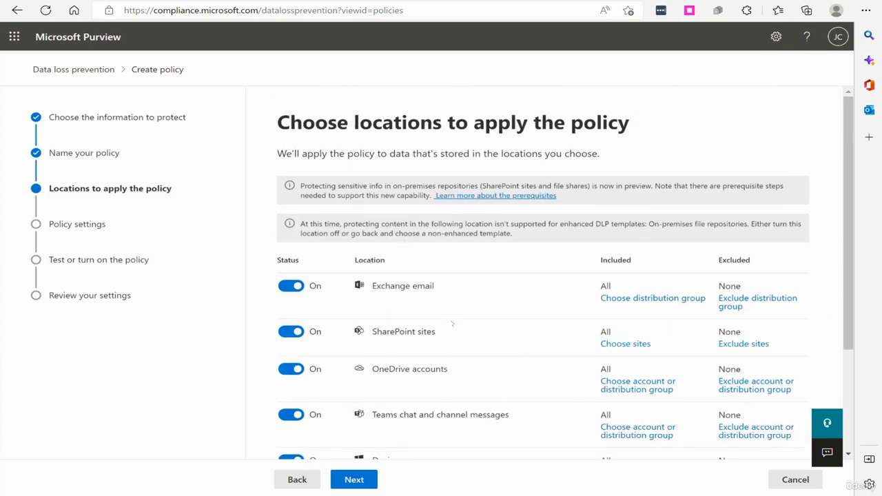
scroll(426, 392, "down", 2)
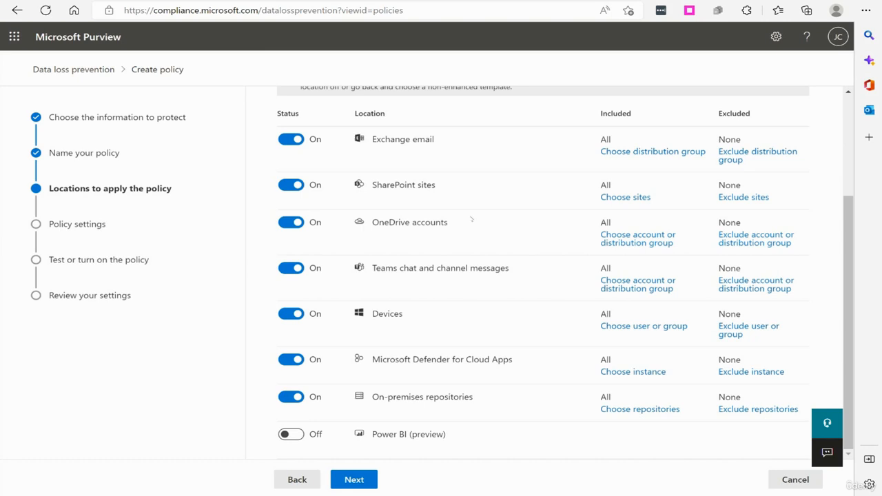
left_click(291, 139)
left_click(291, 185)
left_click(290, 222)
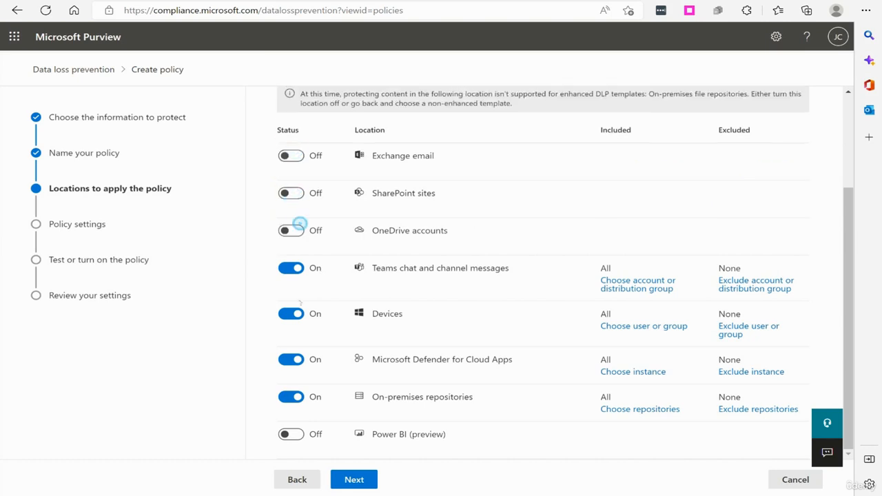
left_click(293, 317)
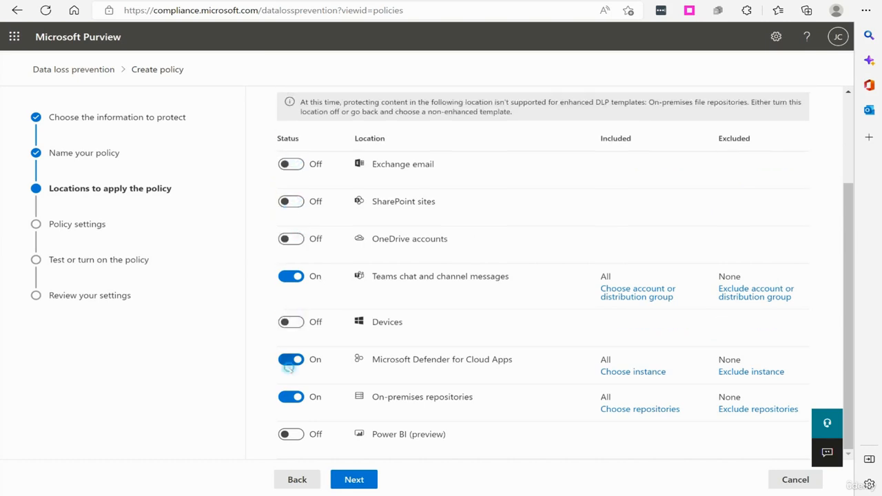
left_click(291, 359)
left_click(291, 397)
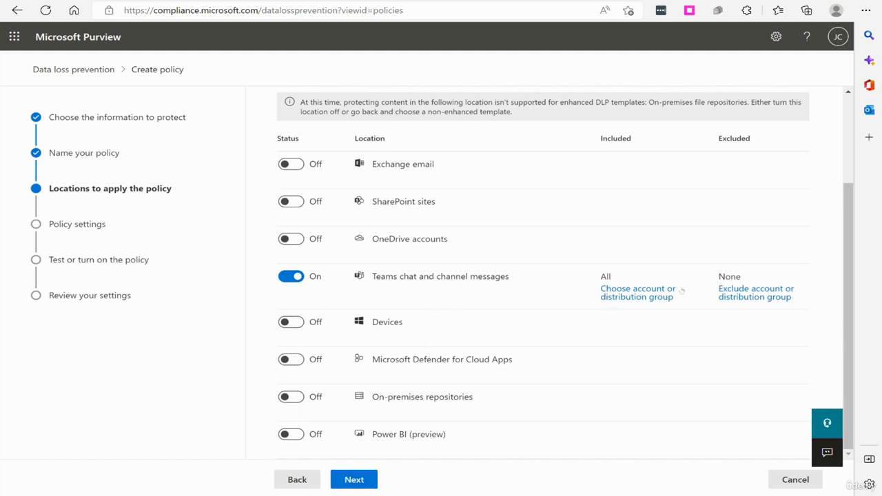
left_click(361, 485)
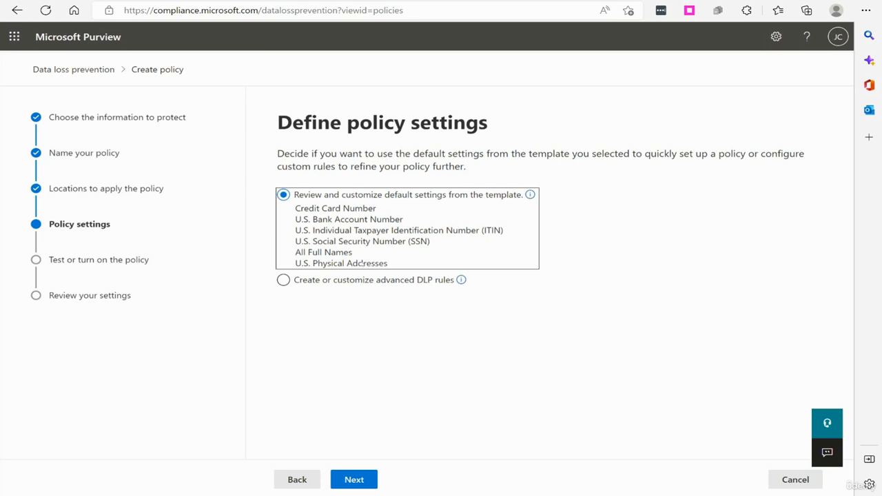
Choose to review and customize the template's default settings and continue to the info to protect
left_click(294, 281)
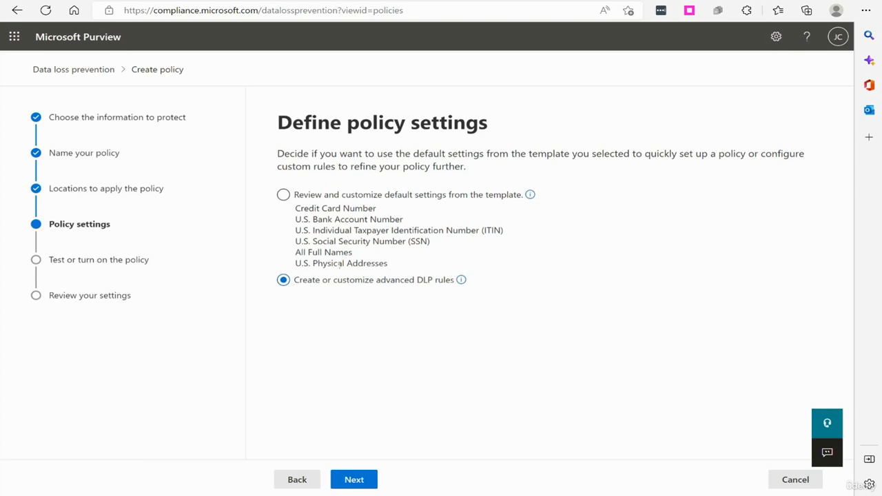
left_click(296, 196)
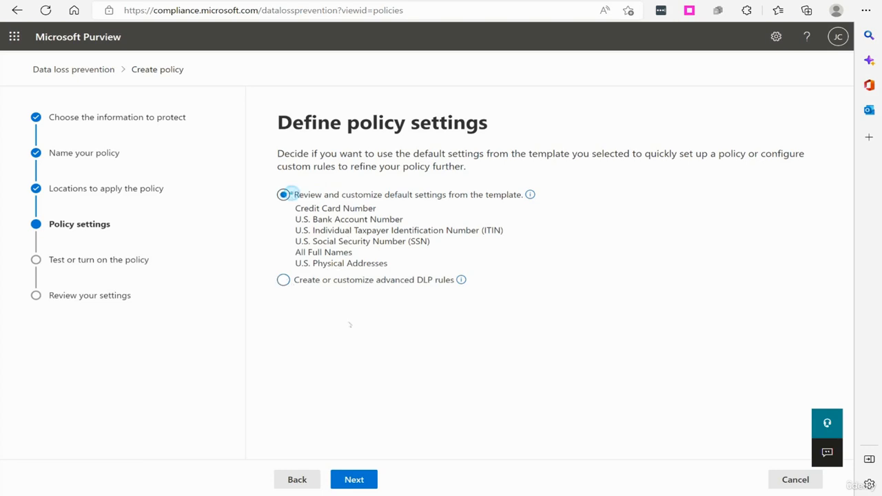
left_click(353, 482)
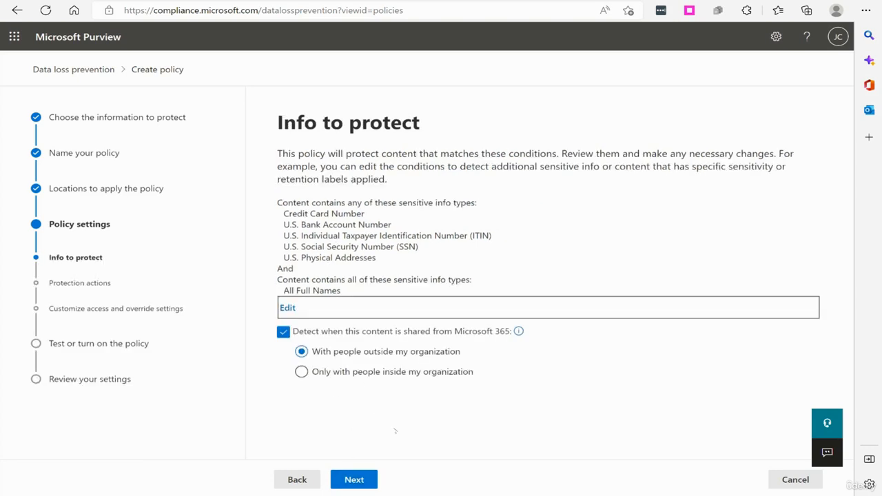
Detect content shared from Microsoft 365 with people outside the organization and continue to the protection actions
left_click(372, 373)
left_click(341, 352)
left_click(355, 373)
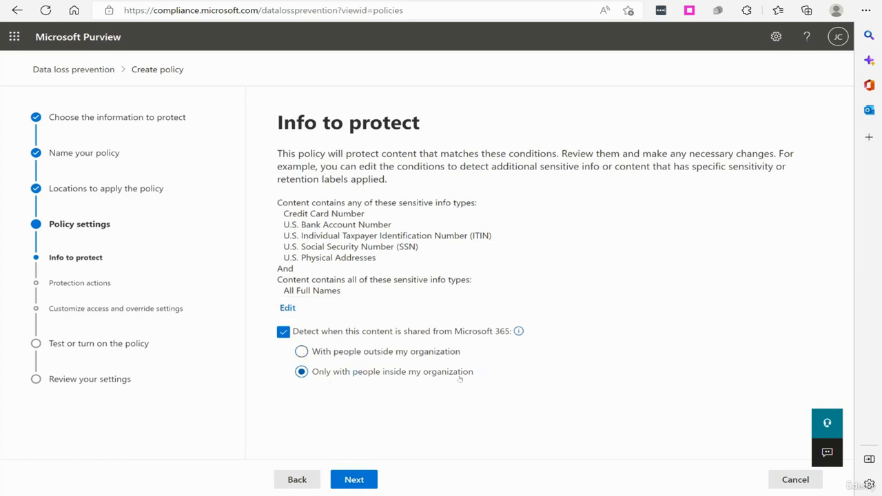
left_click(364, 353)
left_click(355, 478)
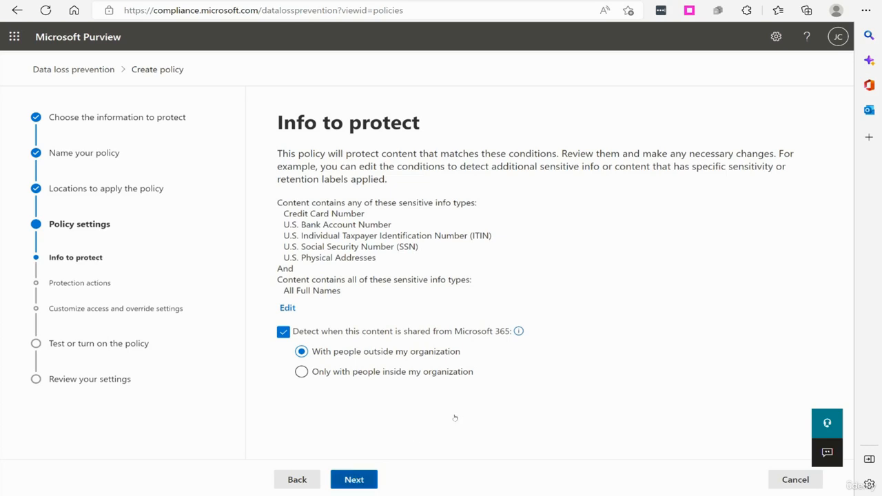
left_click(365, 480)
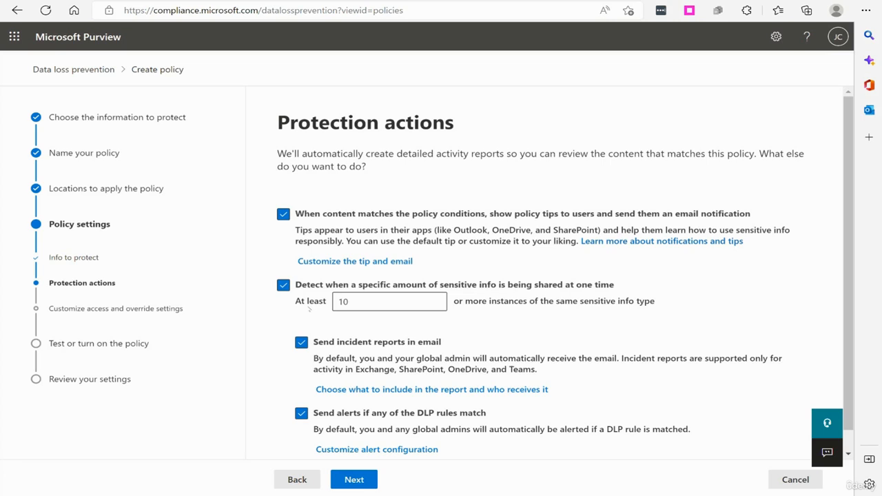
Enable restricting access to or encrypting the content in Microsoft 365 locations as a protection action
double_click(366, 309)
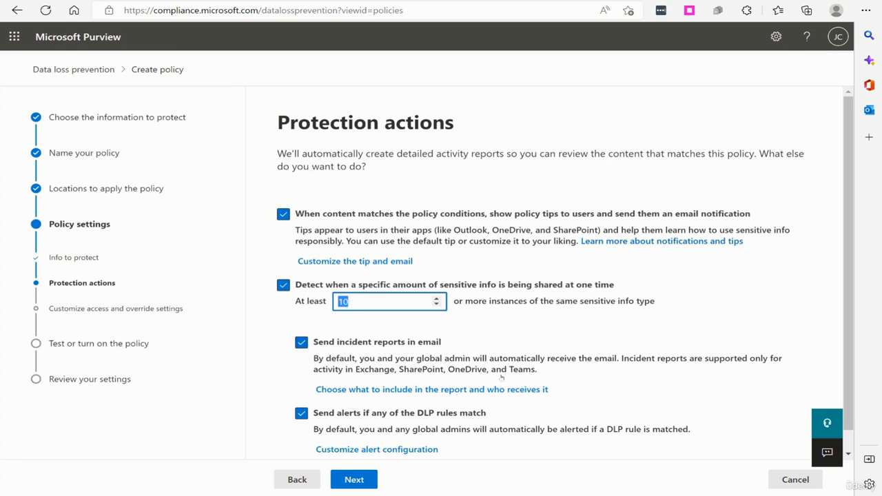
scroll(513, 369, "down", 1)
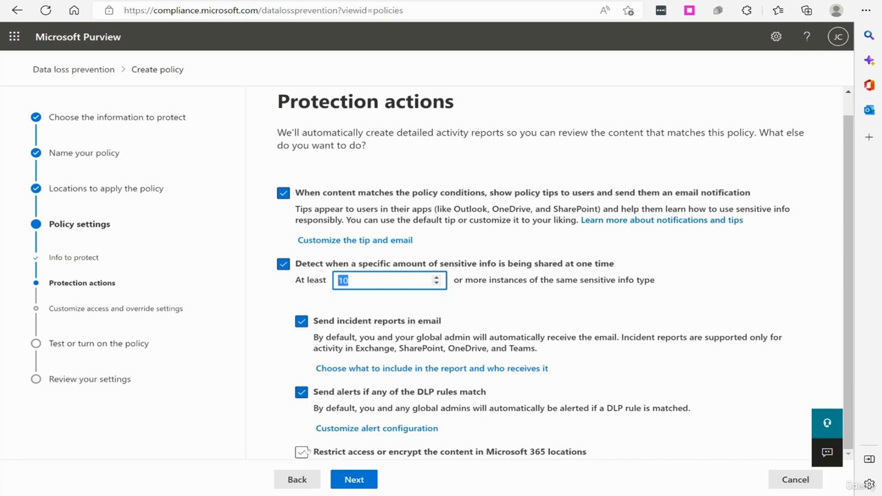
left_click(301, 452)
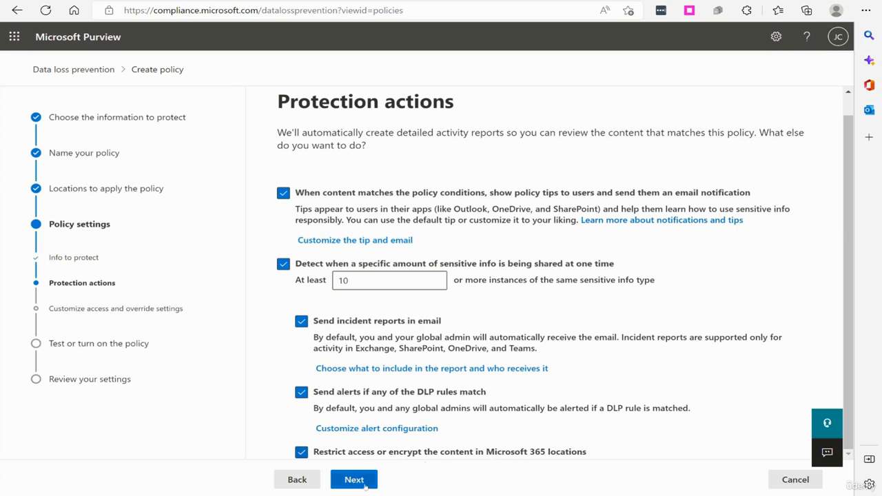
Turn off restricting access to or encrypting content in Microsoft 365 locations and continue past the access and override settings to the activation options
left_click(303, 453)
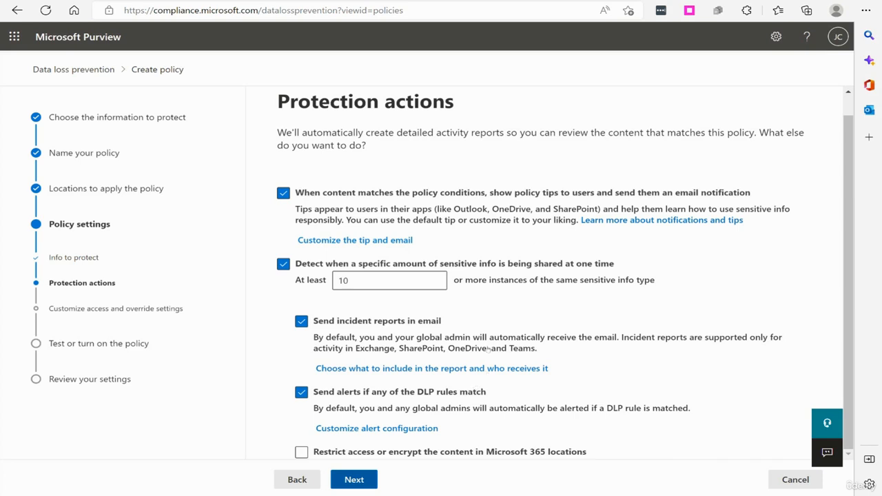
left_click(357, 477)
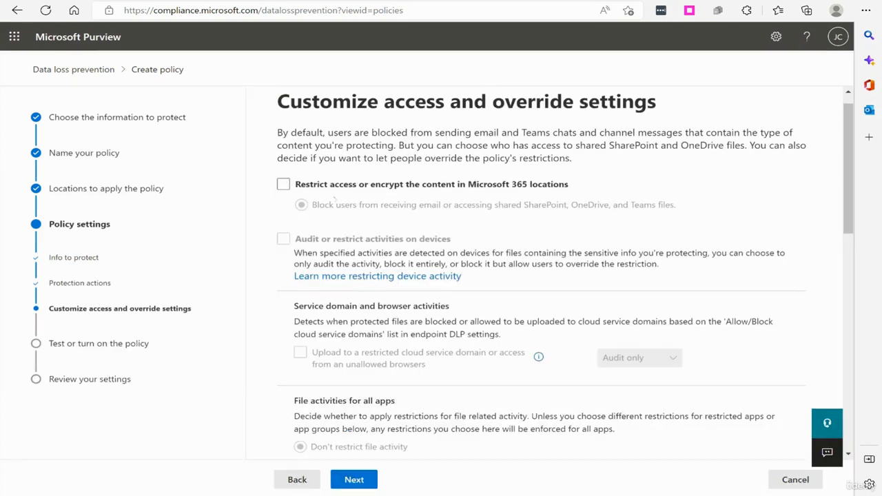
left_click(310, 184)
left_click(304, 186)
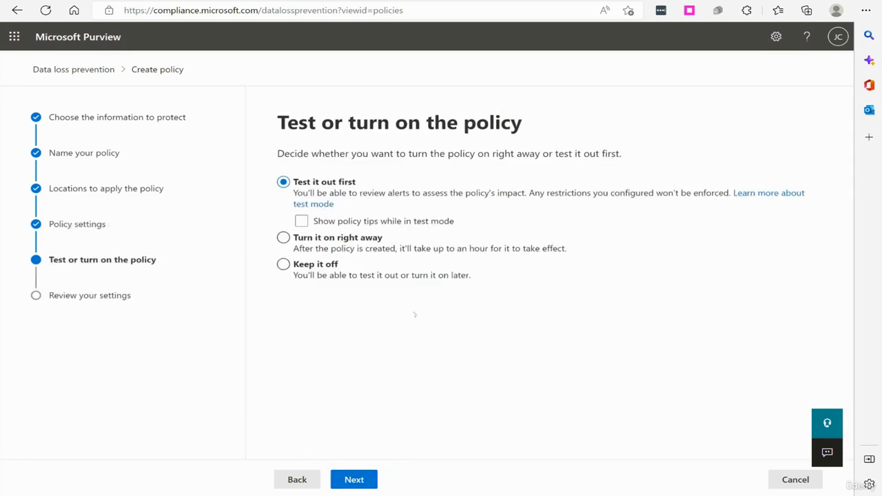
left_click(335, 268)
left_click(322, 181)
left_click(331, 221)
left_click(390, 224)
left_click(331, 218)
Choose to turn the policy on right away, dismissing the prompt about disabling the DLP policy
left_click(308, 244)
left_click(318, 265)
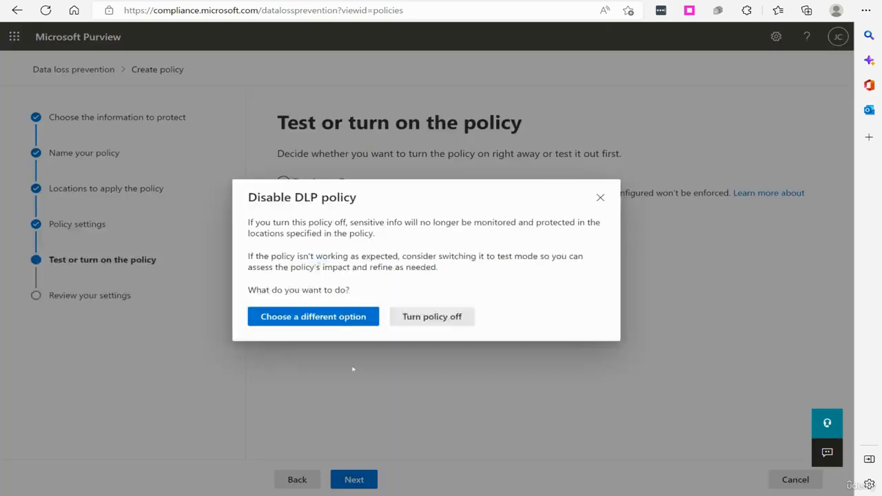
left_click(600, 198)
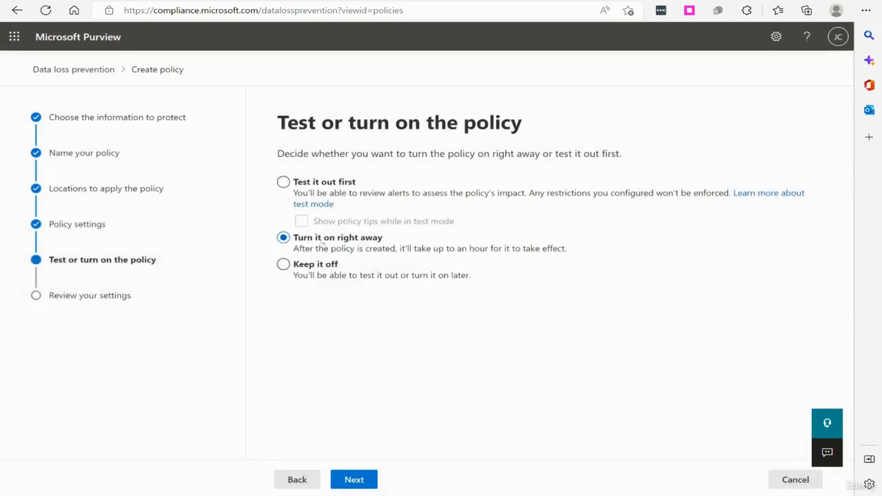
Continue to the settings review, submit the new policy, and finish the wizard to return to the policies list
left_click(363, 477)
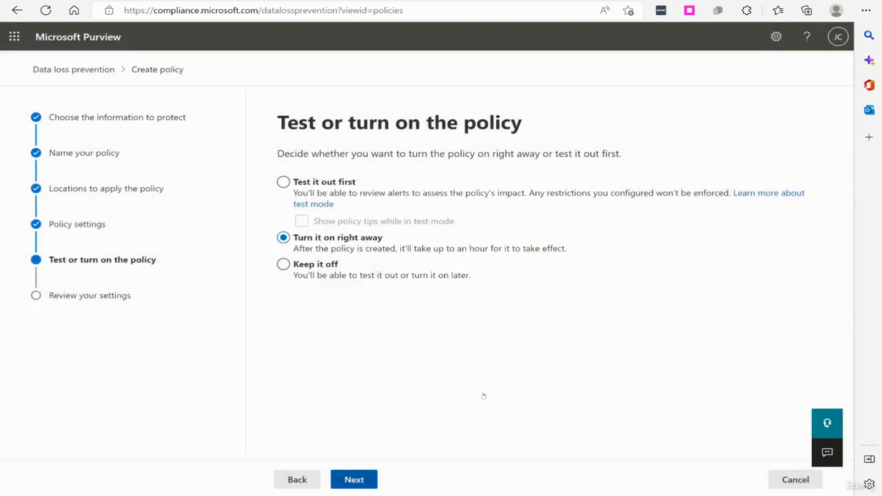
left_click(385, 477)
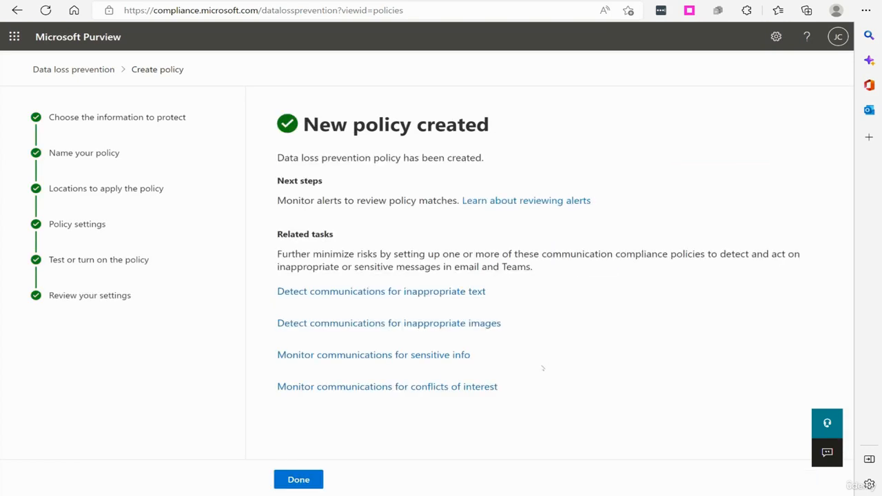
left_click(303, 479)
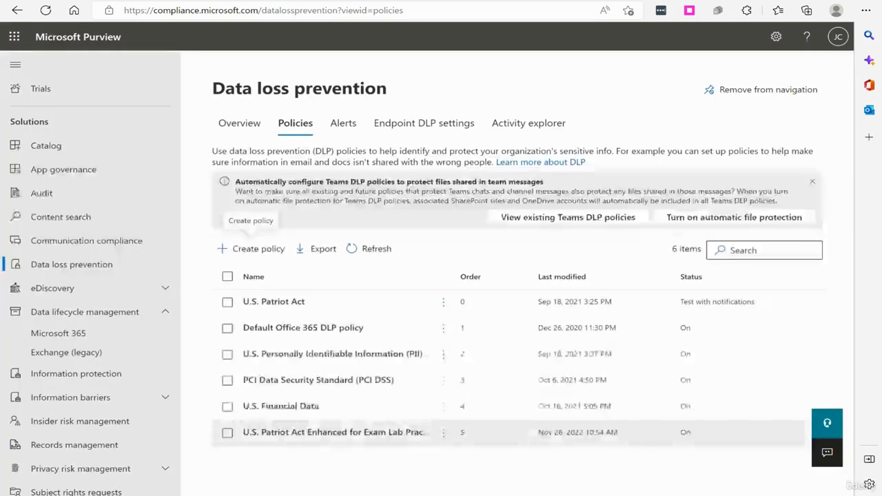